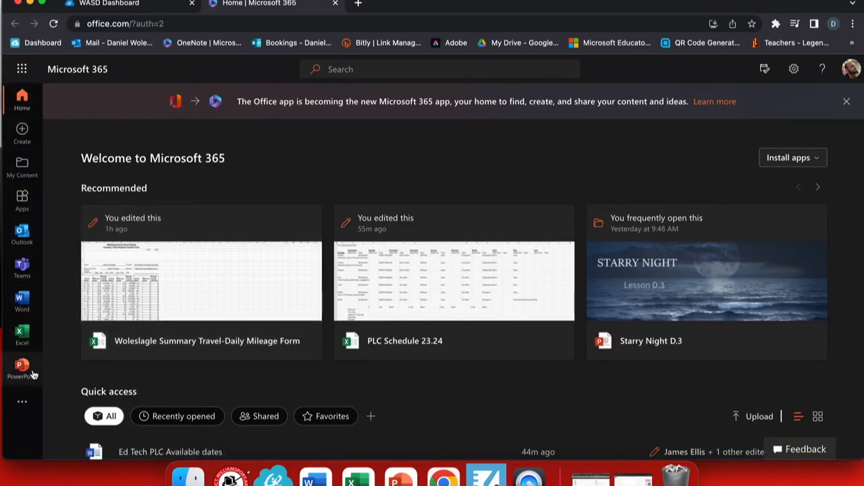
Launch OneNote in a new tab from the Microsoft 365 app launcher's full app list.
click(21, 405)
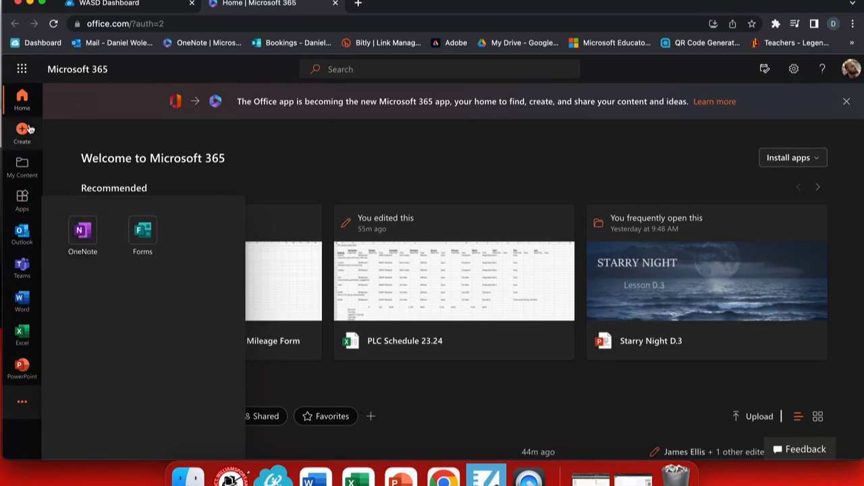
click(20, 71)
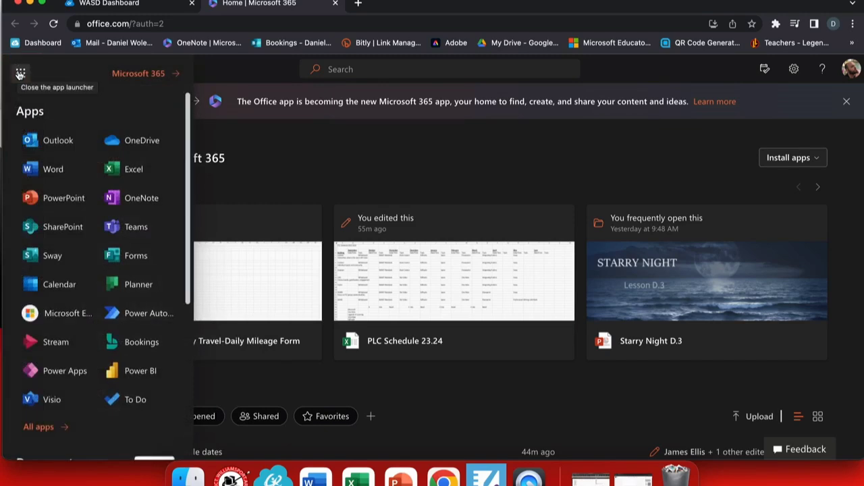
click(138, 198)
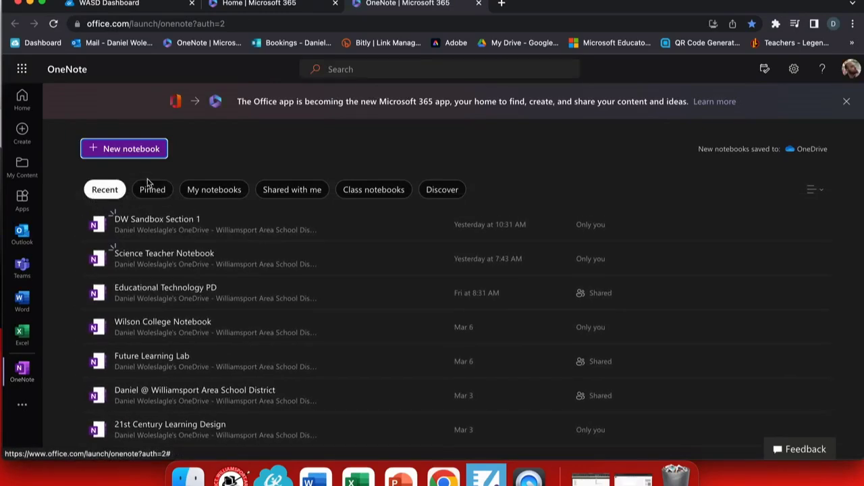
scroll(166, 284, down, 3)
scroll(166, 283, up, 2)
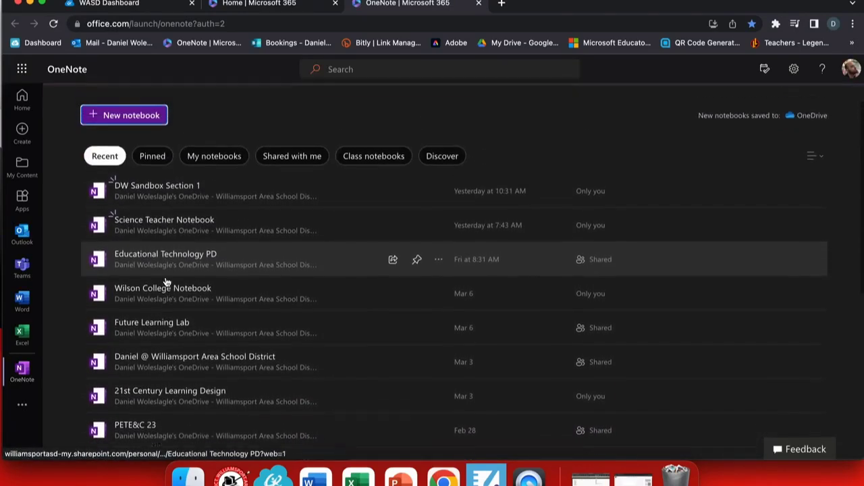
scroll(166, 282, up, 1)
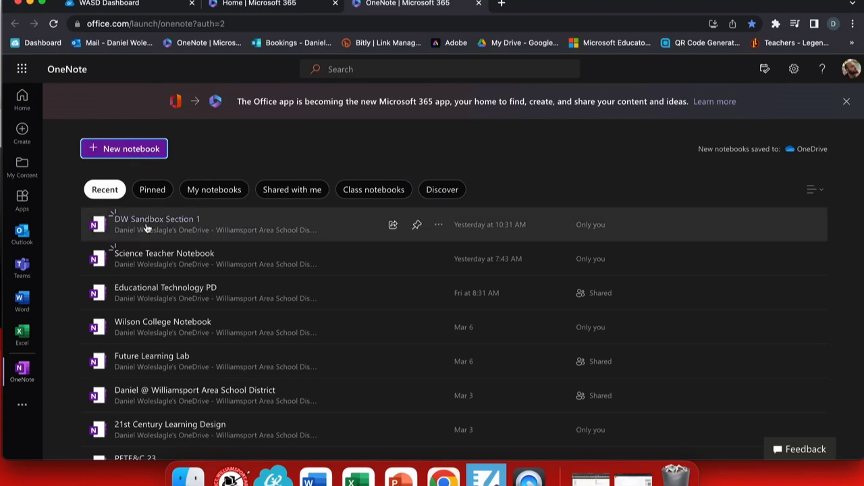
scroll(145, 247, down, 3)
scroll(145, 249, down, 2)
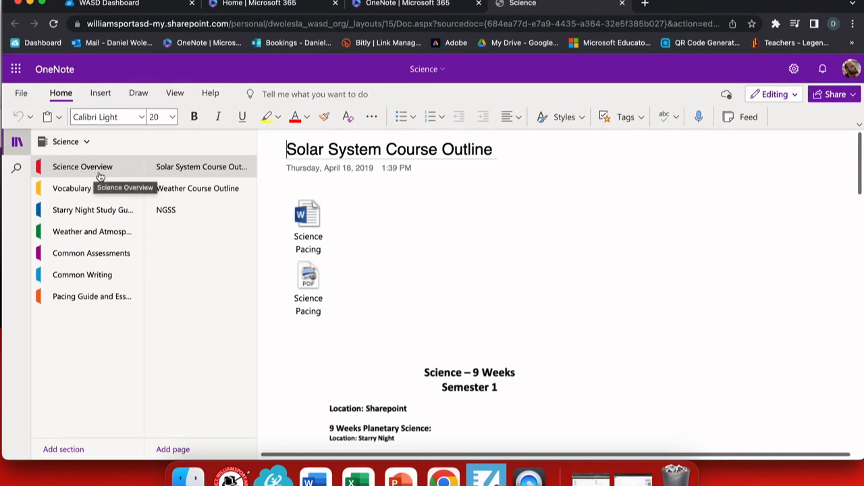
Browse the Science Pacing attachment and Weather Course Outline and NGSS pages, then open Vocabulary.
click(315, 217)
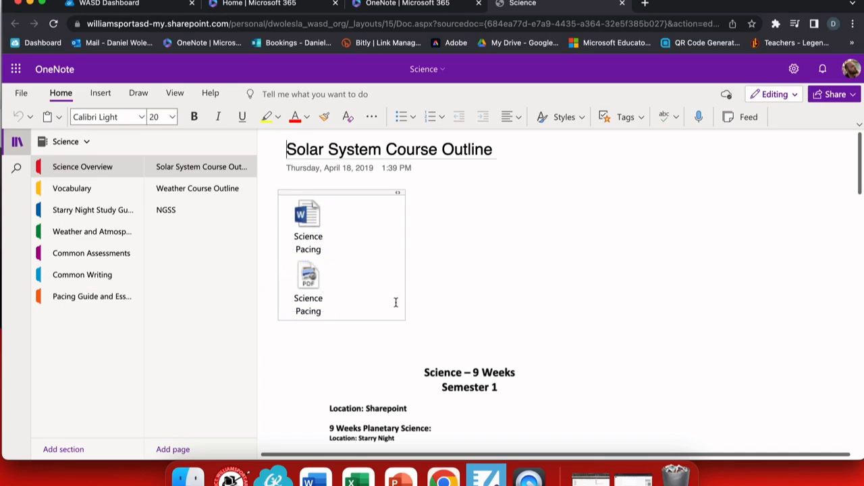
scroll(481, 303, down, 5)
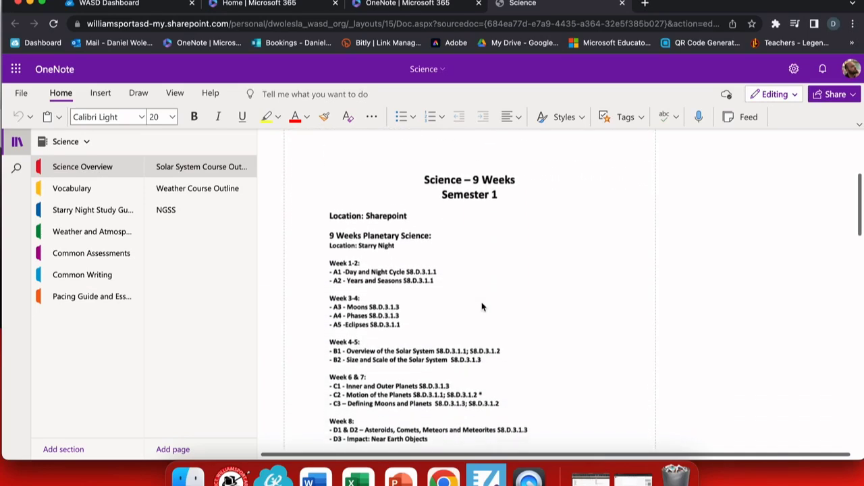
scroll(481, 306, up, 5)
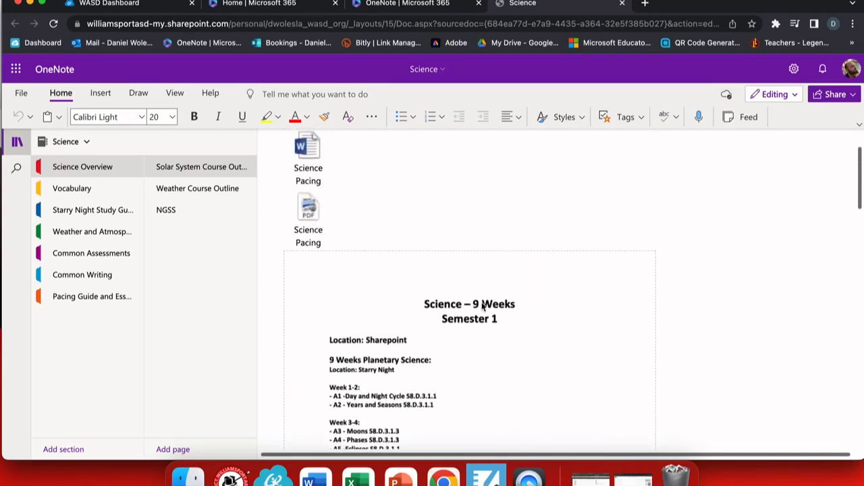
click(226, 191)
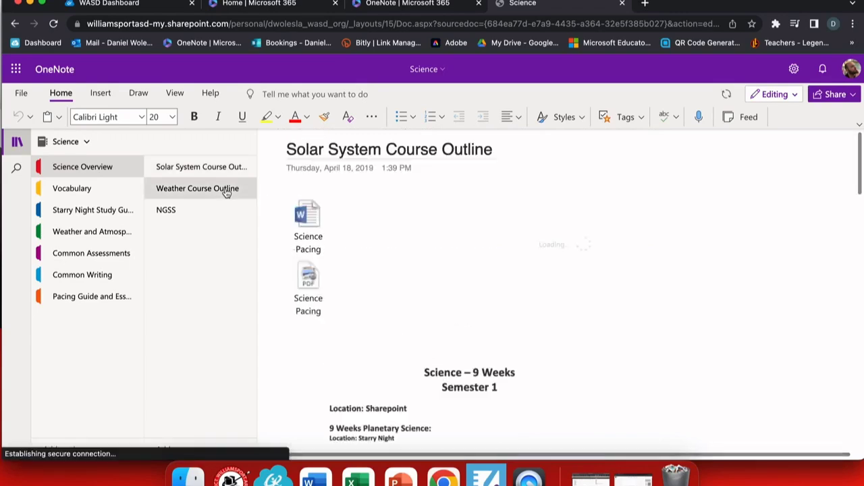
click(189, 211)
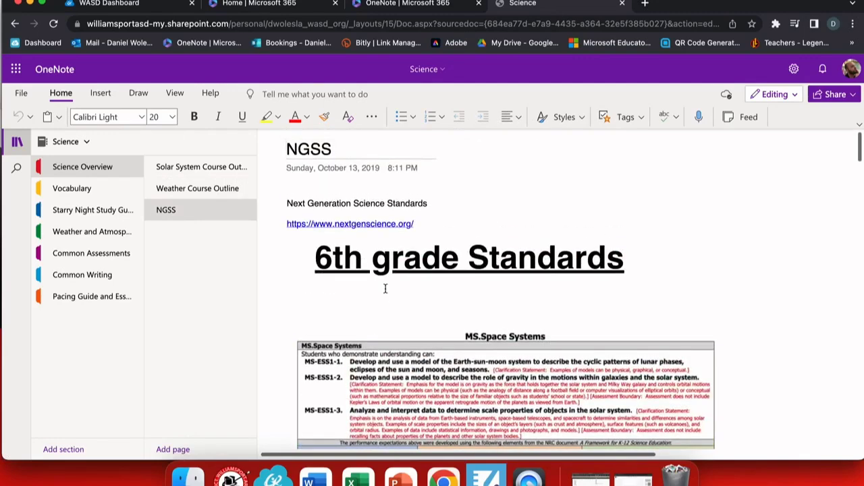
click(65, 193)
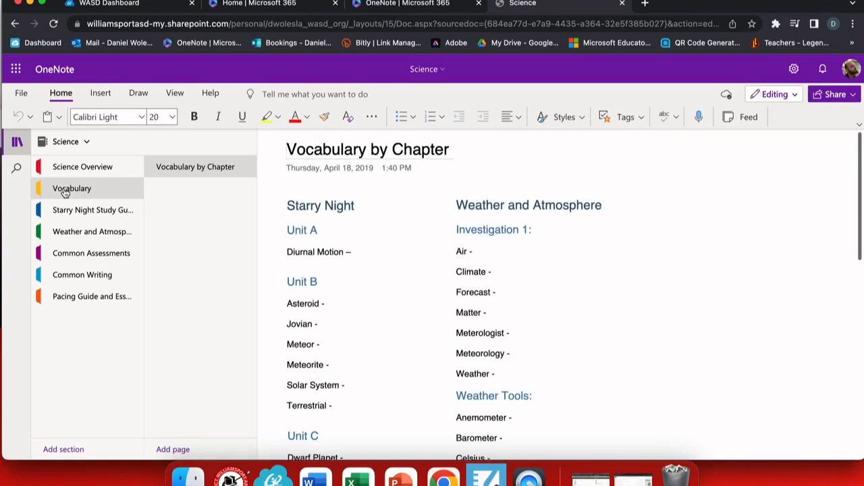
Look through the Starry Night Study Guide and Weather and Atmosphere sections' My Weather Journal page.
scroll(367, 312, down, 5)
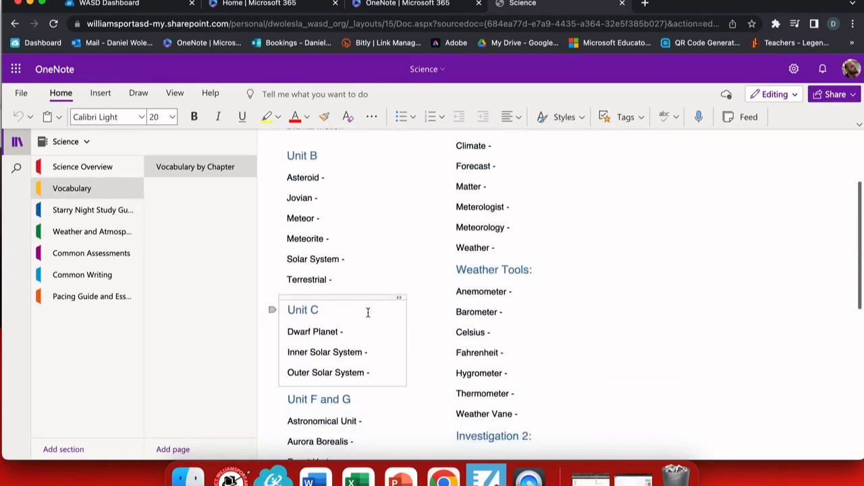
scroll(367, 312, up, 5)
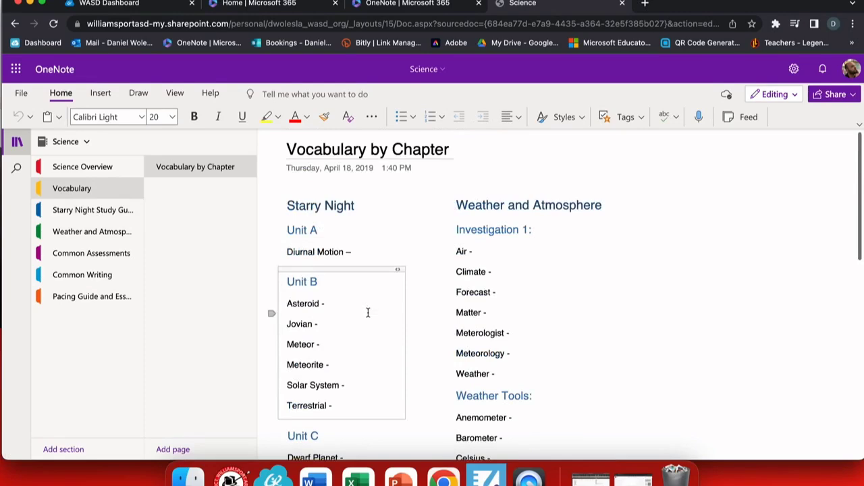
click(113, 210)
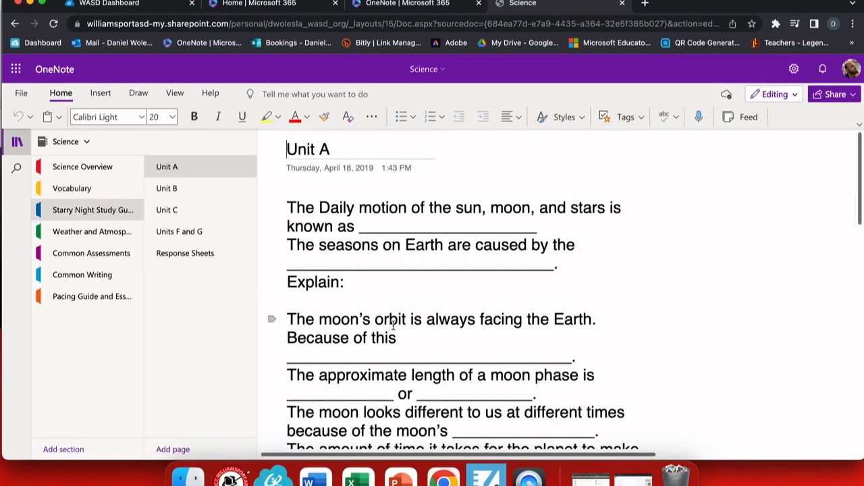
scroll(389, 312, down, 5)
scroll(385, 308, up, 5)
click(89, 236)
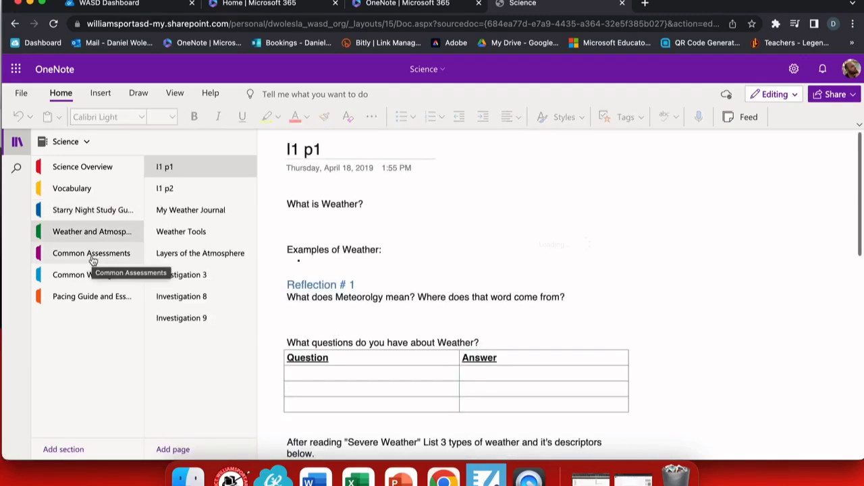
click(191, 211)
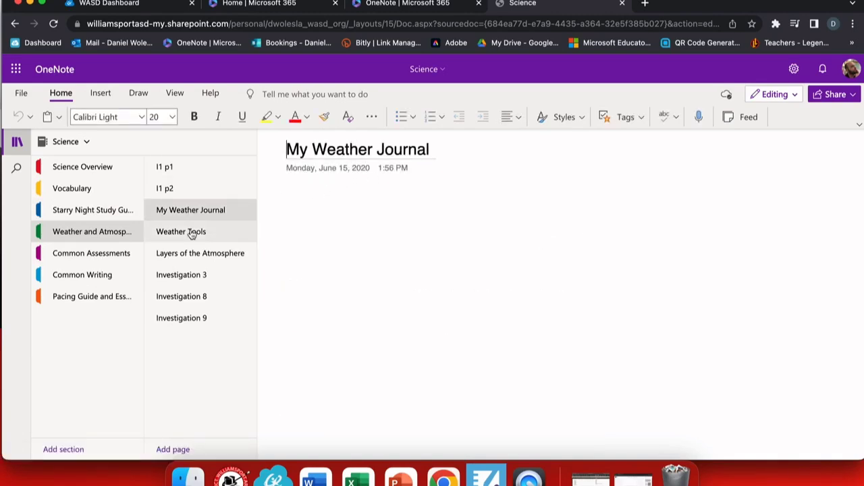
Visit Common Assessments, then return to Vocabulary by Chapter and select its title.
click(85, 263)
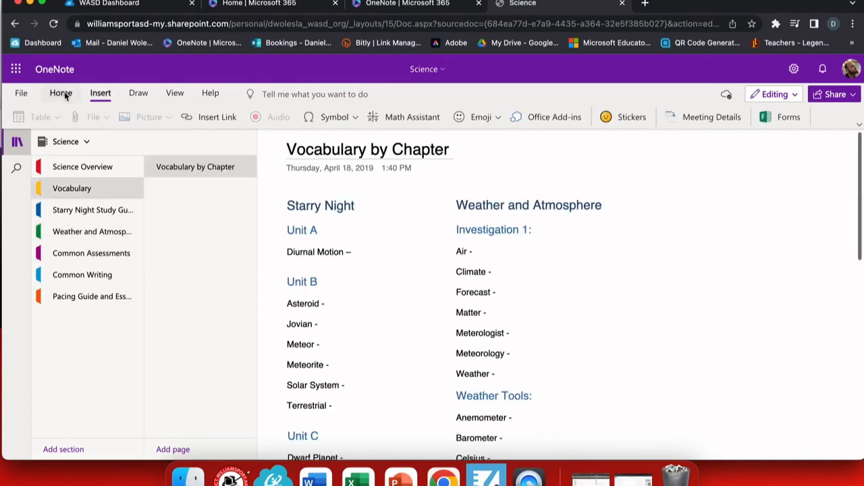
click(60, 94)
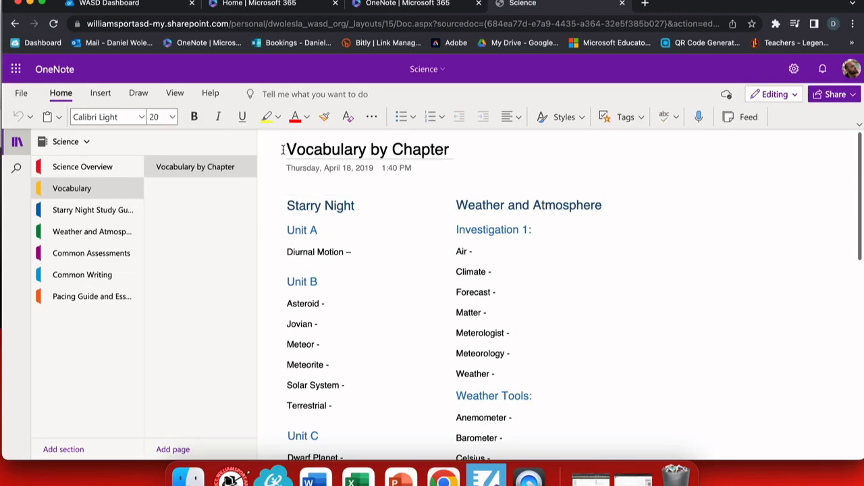
drag(282, 150, 507, 328)
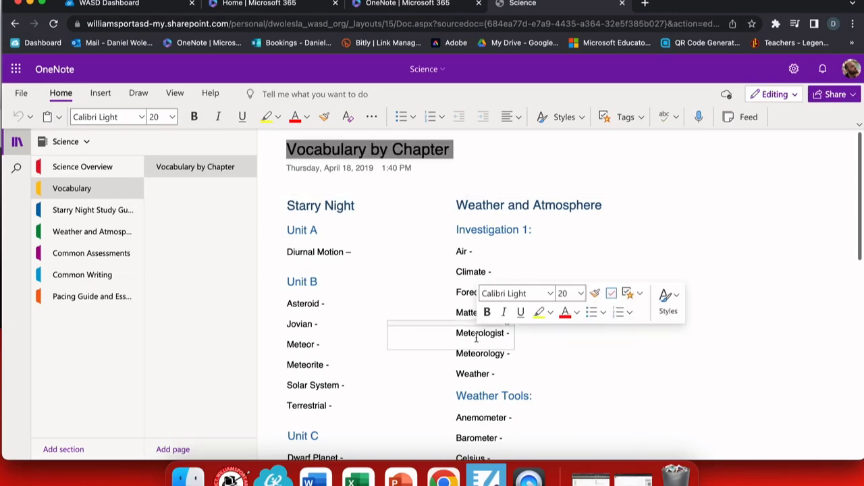
Open Move/Copy for the Vocabulary by Chapter page, cancel it, and return to the notebook list.
right_click(224, 169)
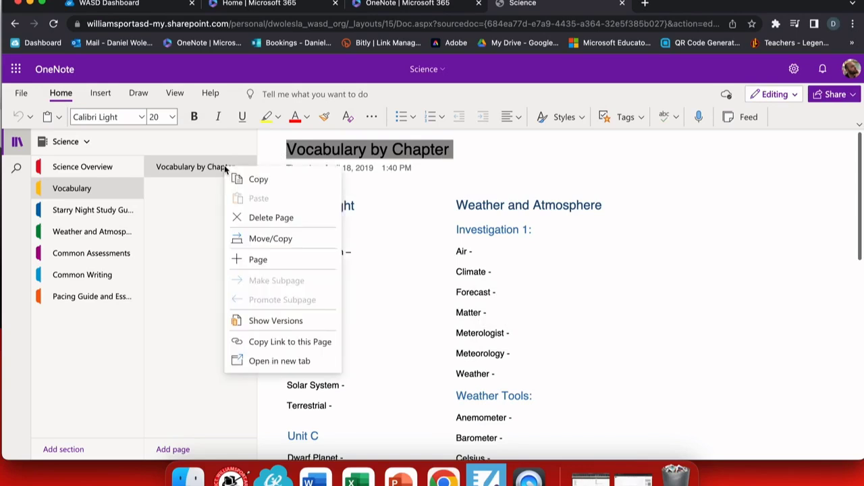
click(266, 240)
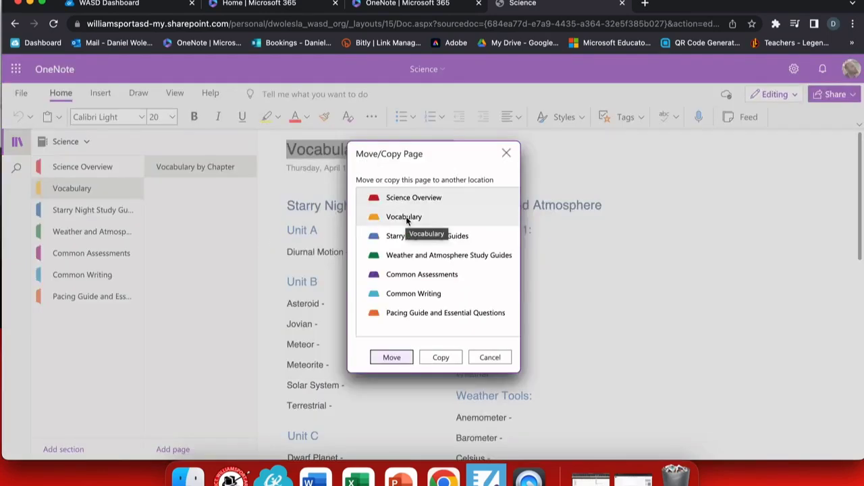
click(479, 358)
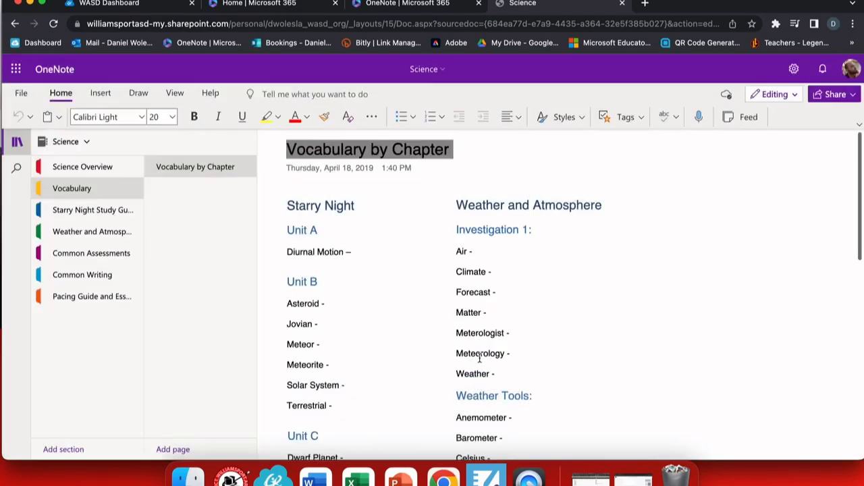
right_click(208, 164)
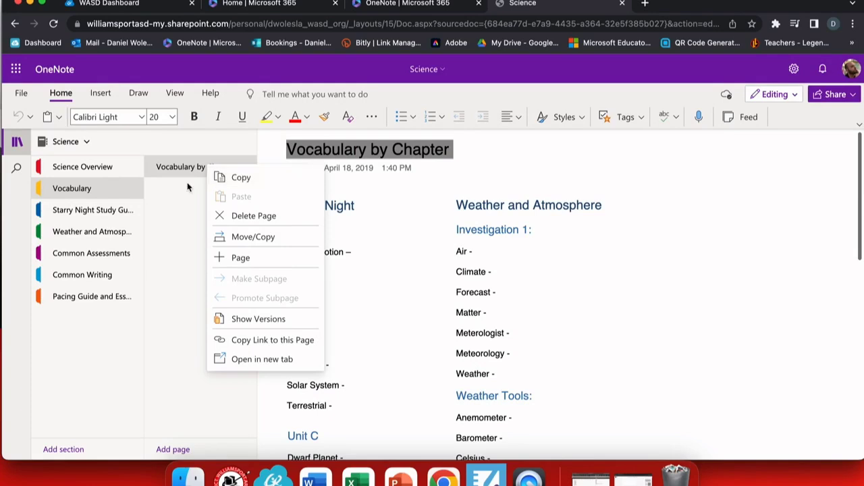
click(405, 3)
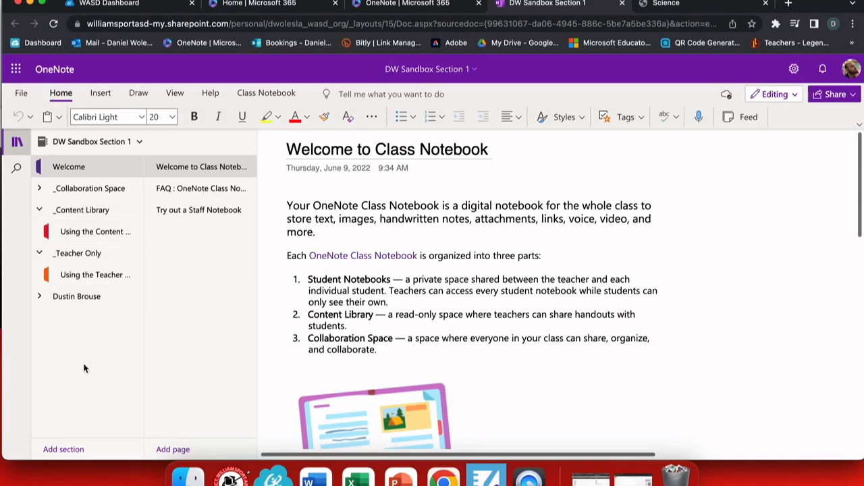
Add a new section named 'Vocabulary' to the DW Sandbox Section 1 class notebook.
click(68, 449)
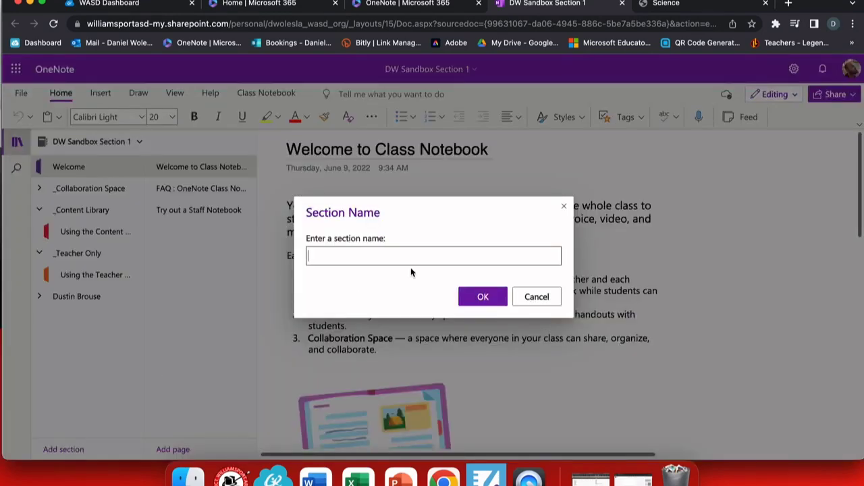
text(Vocabulary)
key(Return)
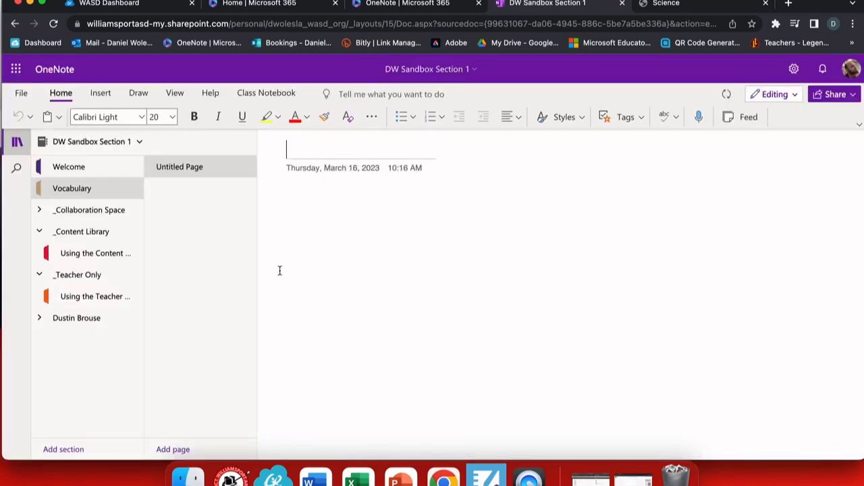
Reopen the Science notebook from the recent notebooks list.
click(402, 5)
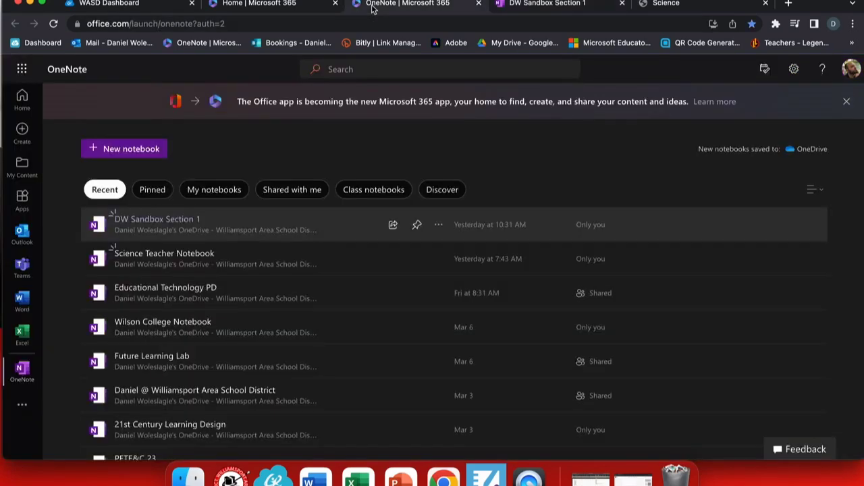
scroll(158, 327, down, 10)
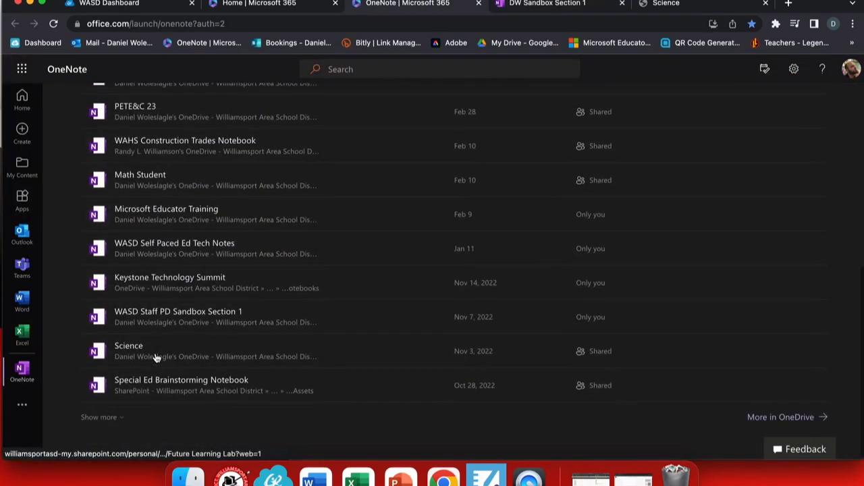
click(132, 347)
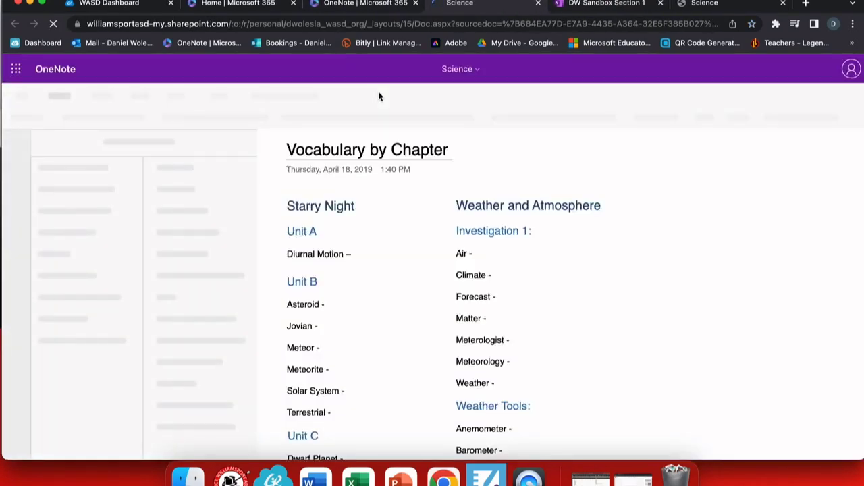
Select the Starry Night and Unit A headings, then switch to the DW Sandbox Section 1 tab.
click(294, 204)
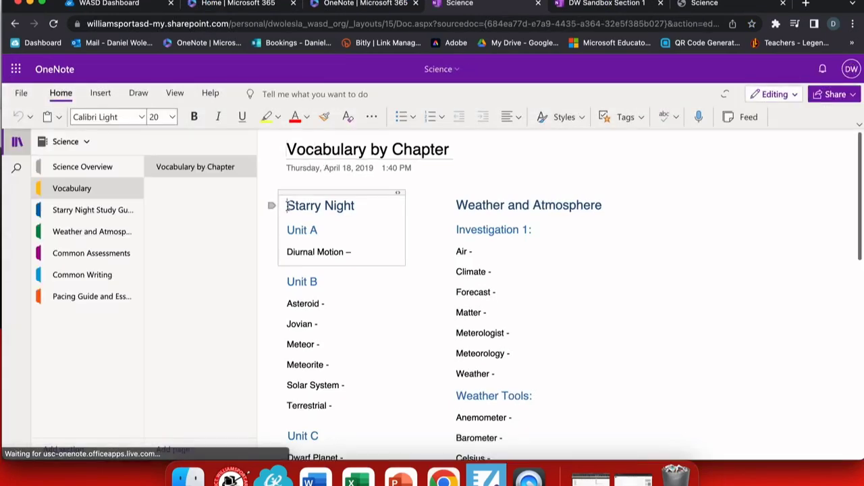
drag(287, 204, 418, 257)
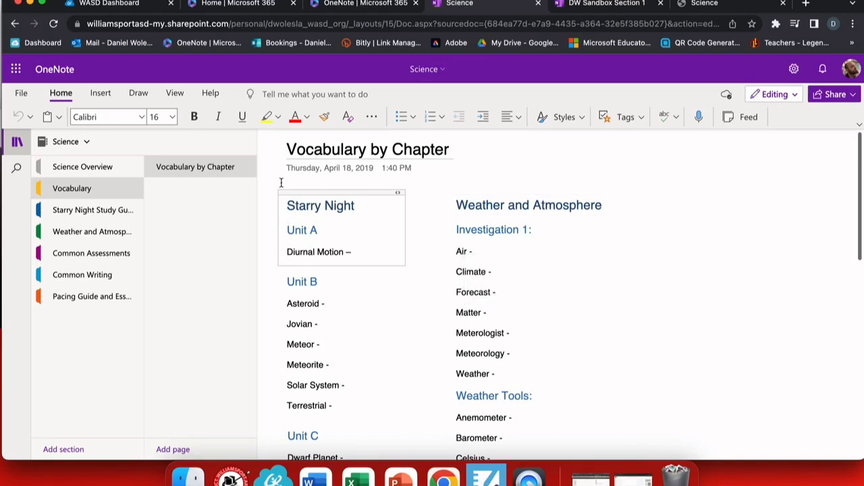
key(ctrl+Tab)
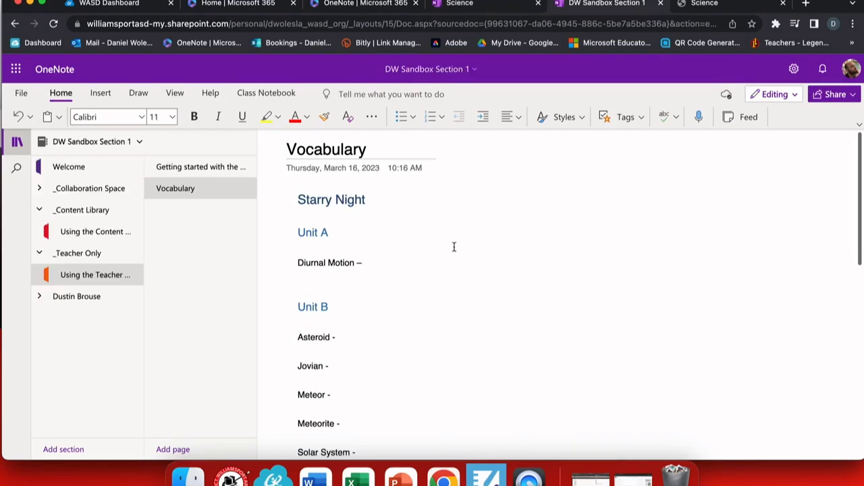
Collapse _Content Library and choose Distribute Page from the Class Notebook tools.
click(111, 214)
click(266, 93)
click(57, 121)
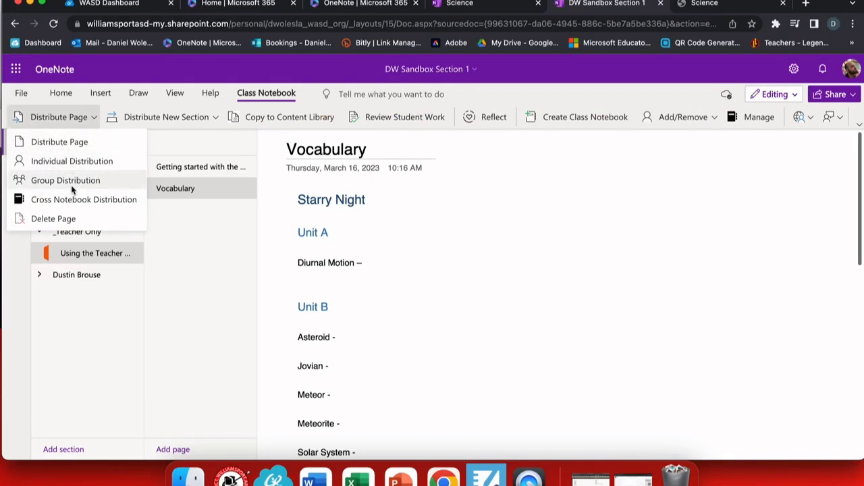
click(64, 143)
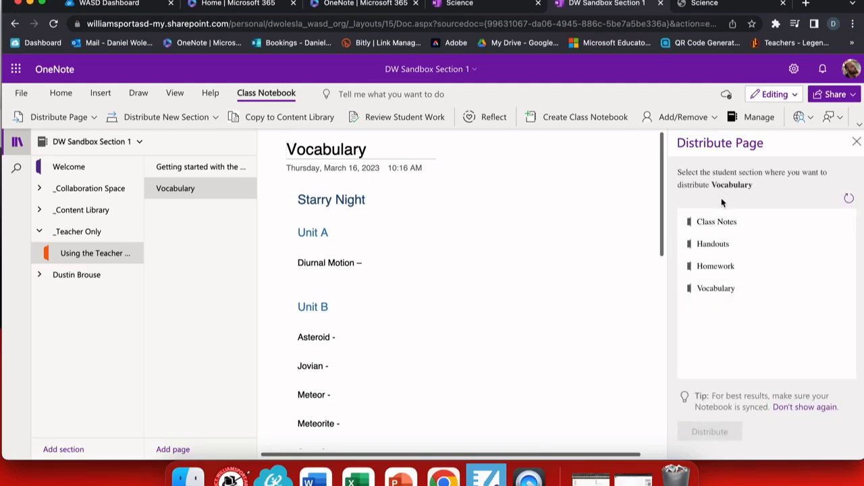
Distribute the page to every student's Vocabulary section and close the panel once Done.
click(717, 291)
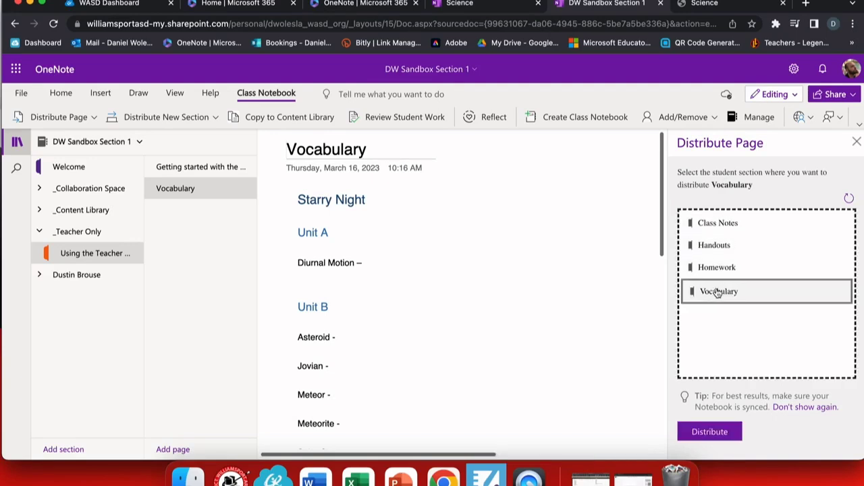
click(712, 430)
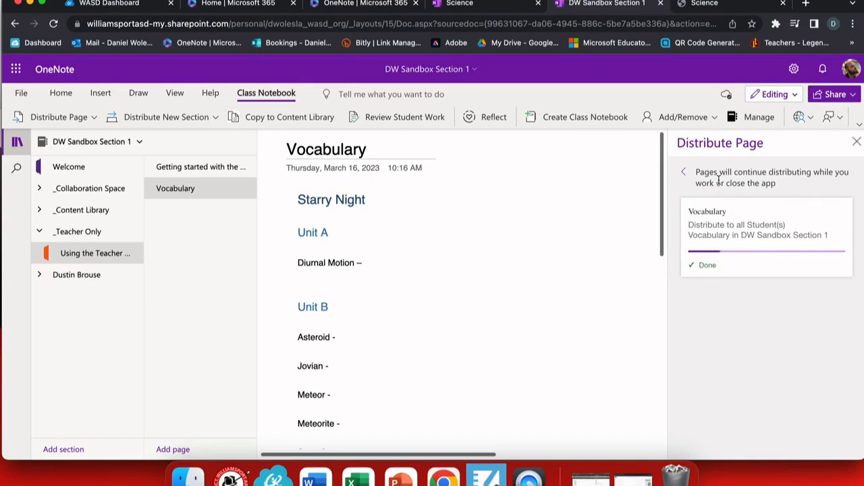
click(856, 143)
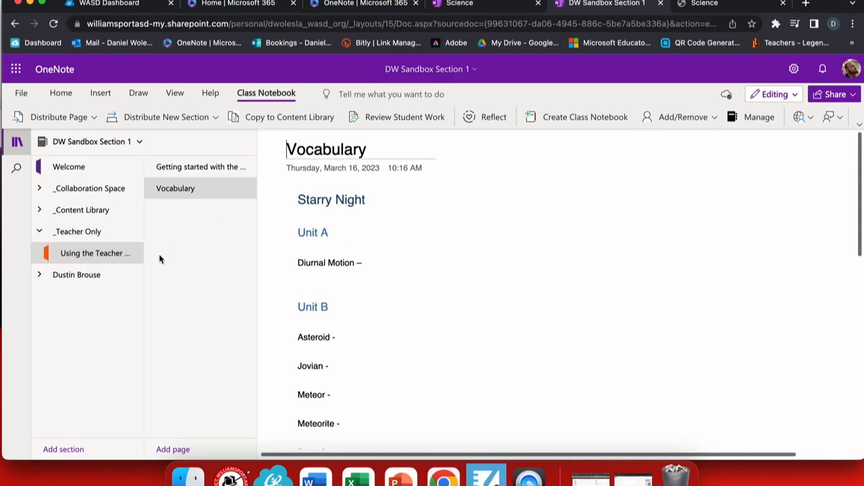
Check the distributed Vocabulary page inside one student's Vocabulary section.
click(68, 277)
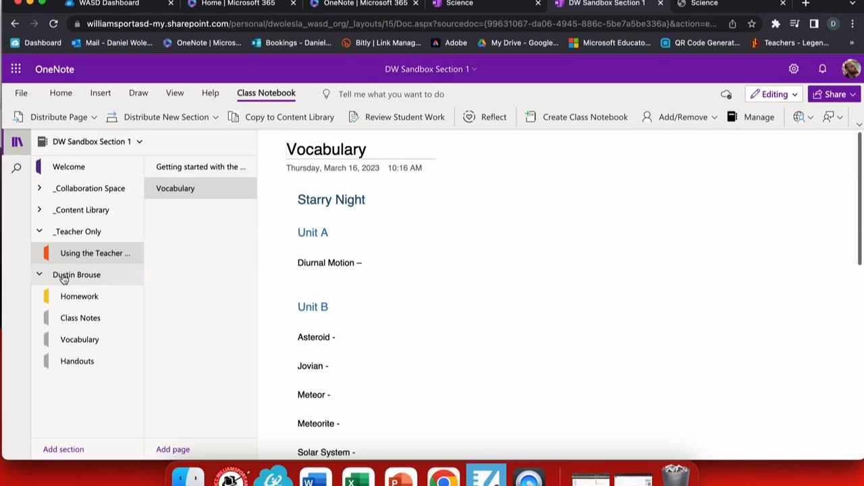
click(74, 346)
click(182, 190)
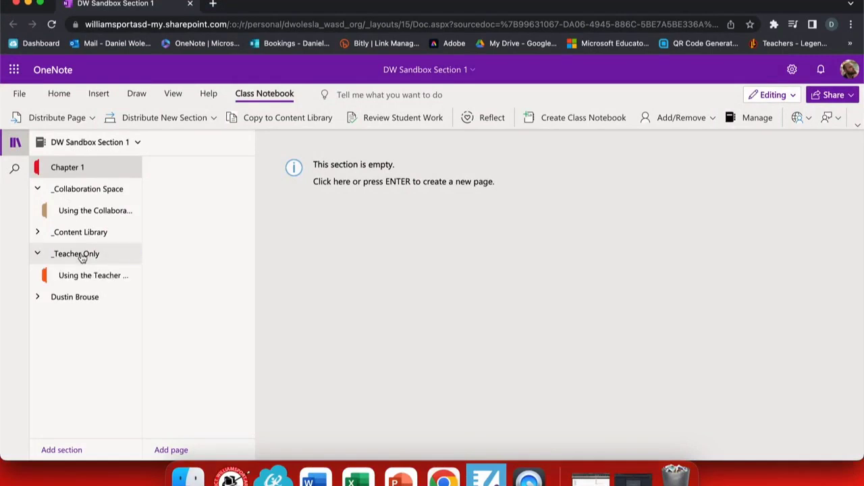
Add a page titled 'Vocabulary' to Chapter 1 and bring up the Distribute Page options.
click(68, 192)
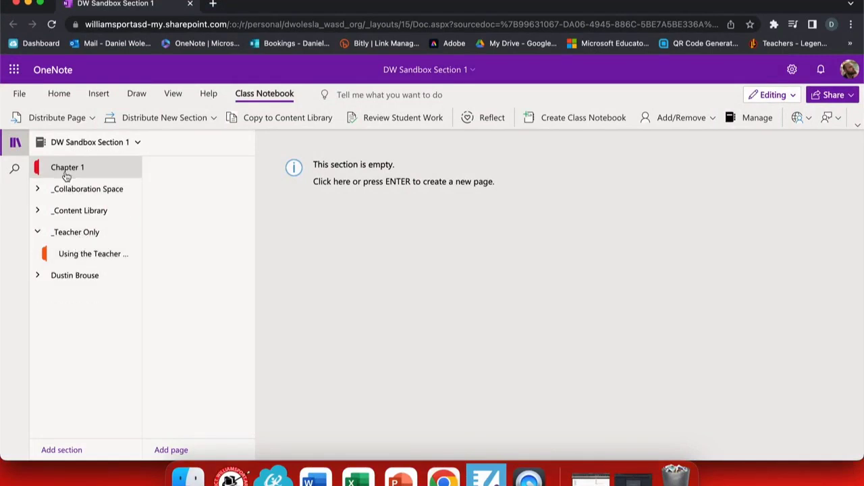
click(174, 448)
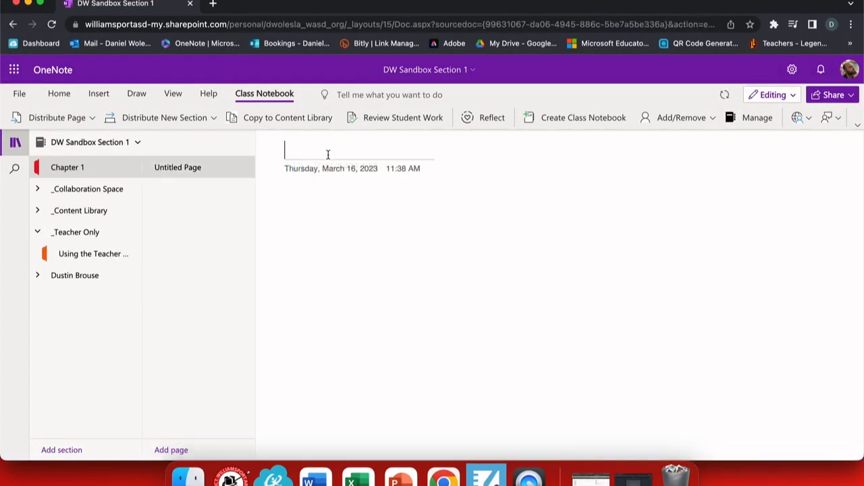
text(Vocabulary)
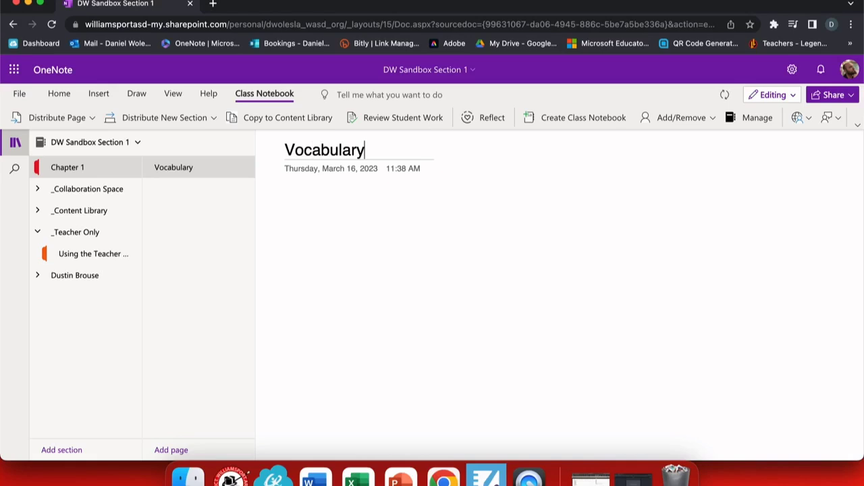
key(Return)
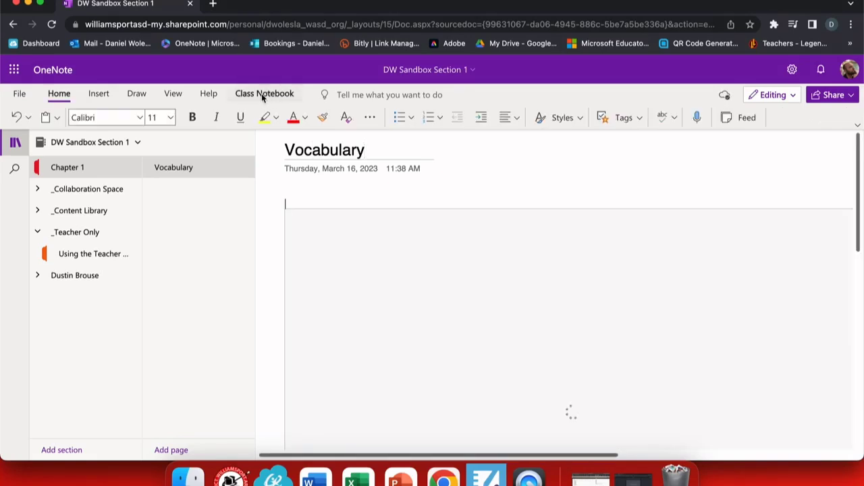
click(263, 96)
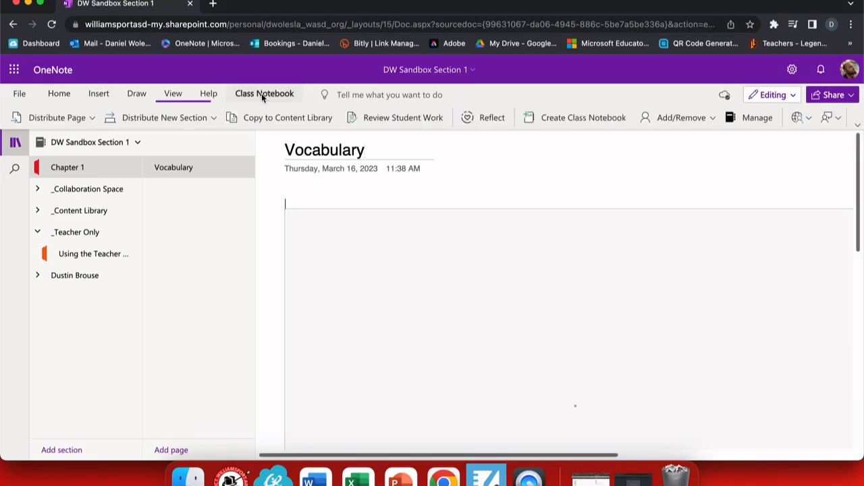
click(91, 118)
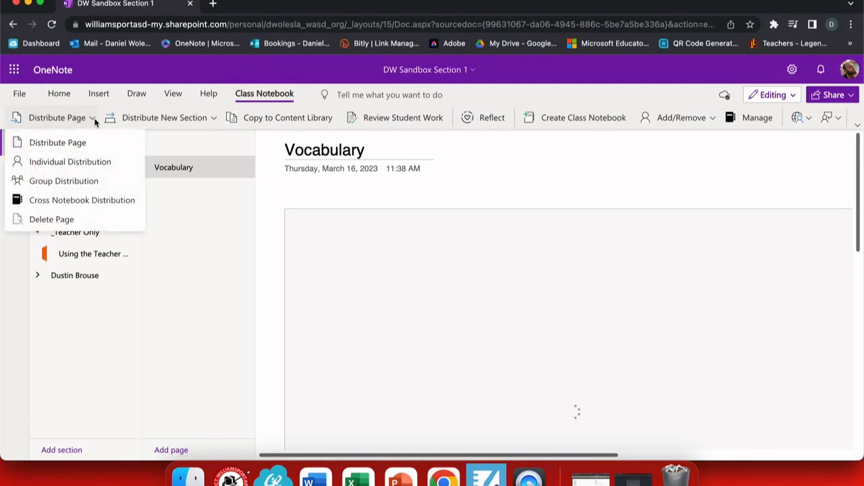
Start Cross Notebook Distribution and scroll through the list of available class notebooks.
click(100, 201)
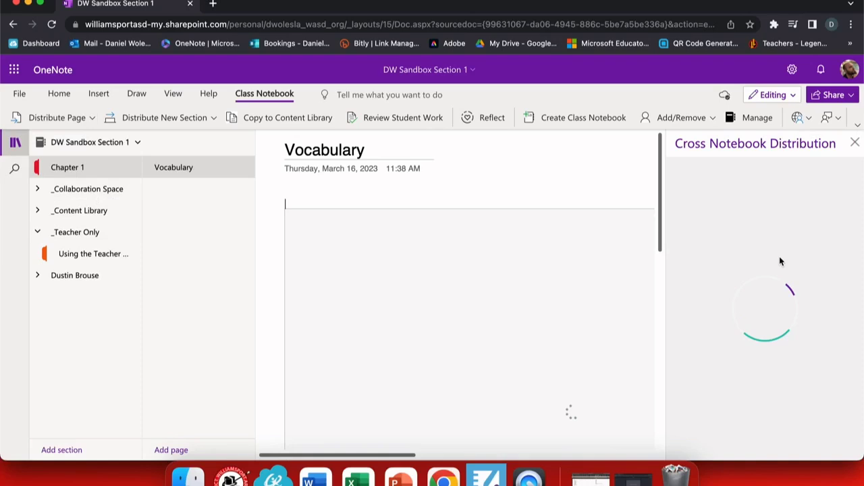
scroll(779, 300, down, 6)
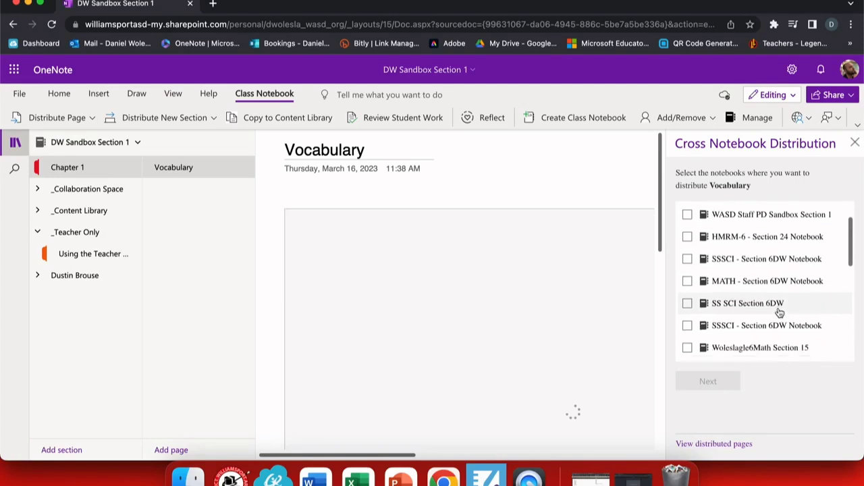
scroll(778, 307, up, 5)
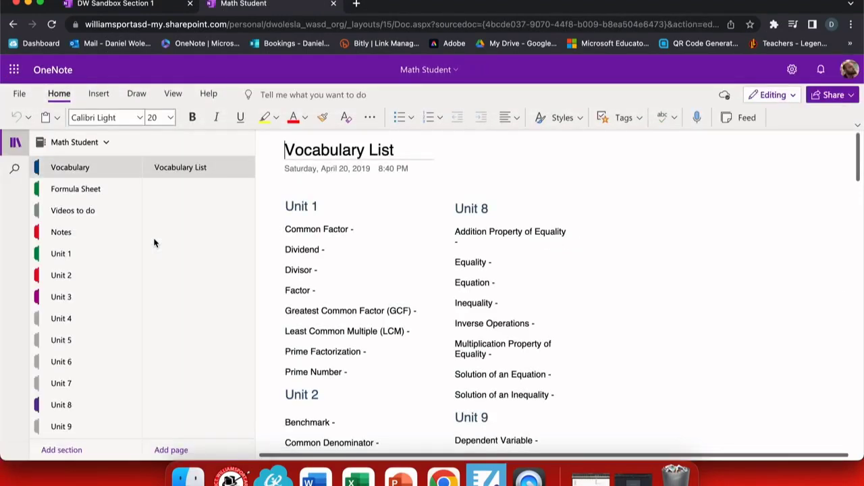
Skim the Vocabulary List page, then scroll through the Formula Sheet section's PSSA formula sheet.
scroll(408, 308, down, 3)
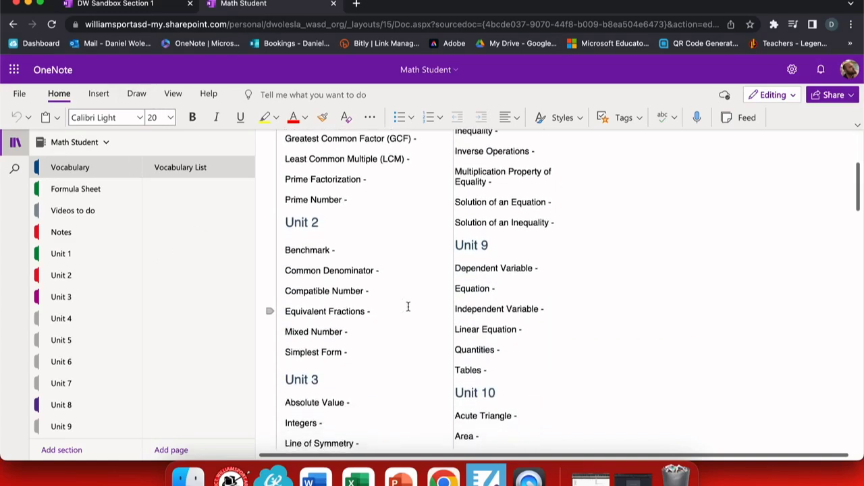
scroll(408, 307, up, 3)
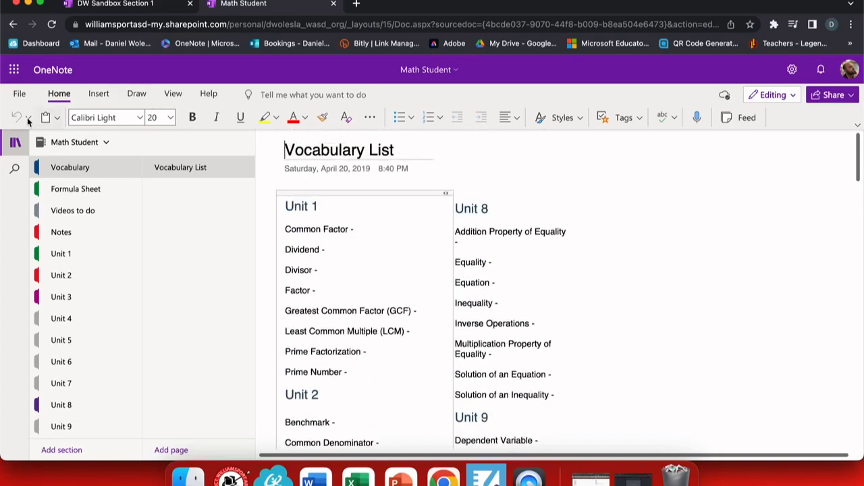
click(88, 189)
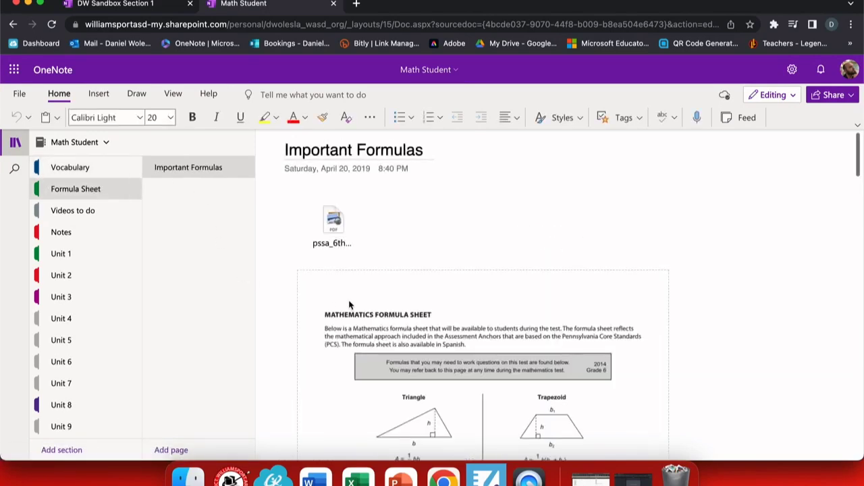
scroll(349, 305, down, 3)
scroll(349, 305, down, 3)
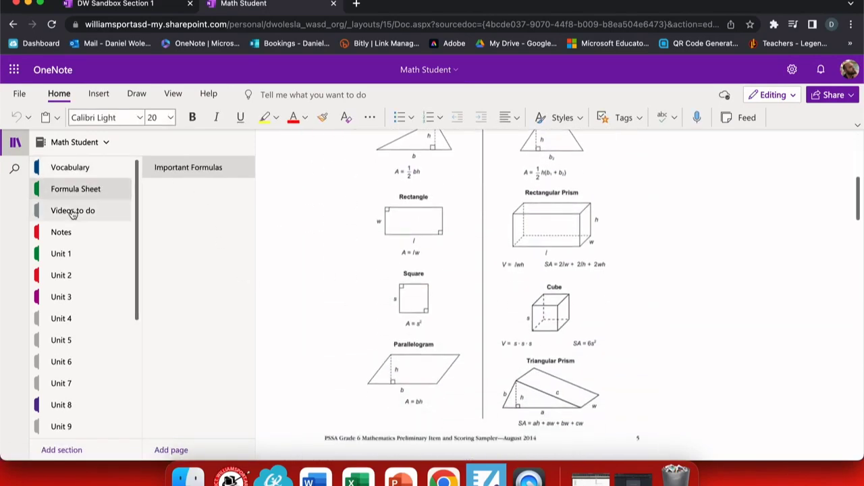
Browse the Notes section's Unit 2, Unit 3 and Unit 4 Notes pages, then go to the Unit 1 section.
click(65, 243)
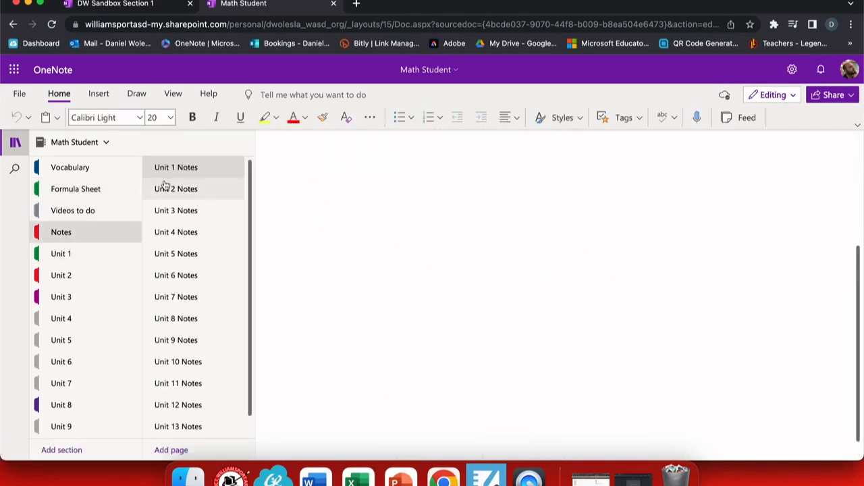
click(173, 190)
click(174, 211)
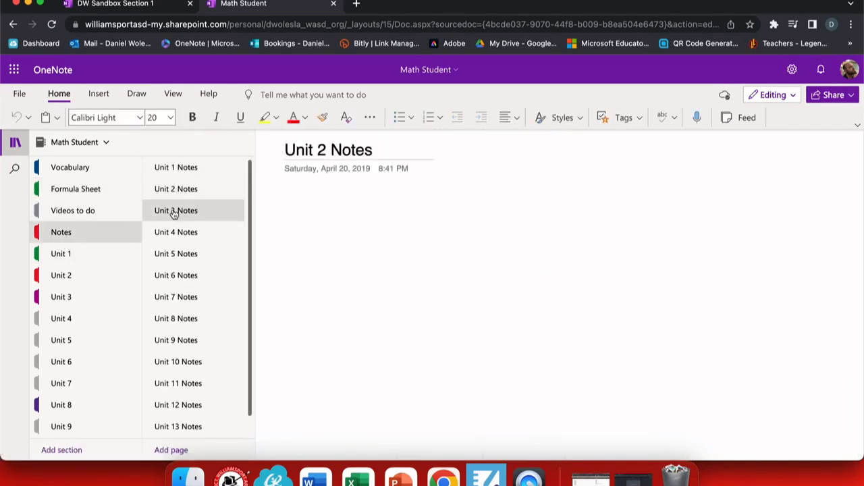
click(175, 241)
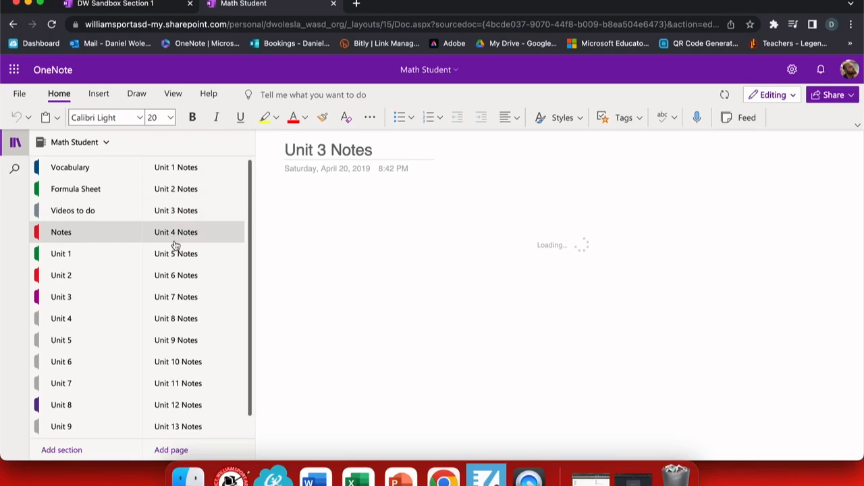
click(82, 259)
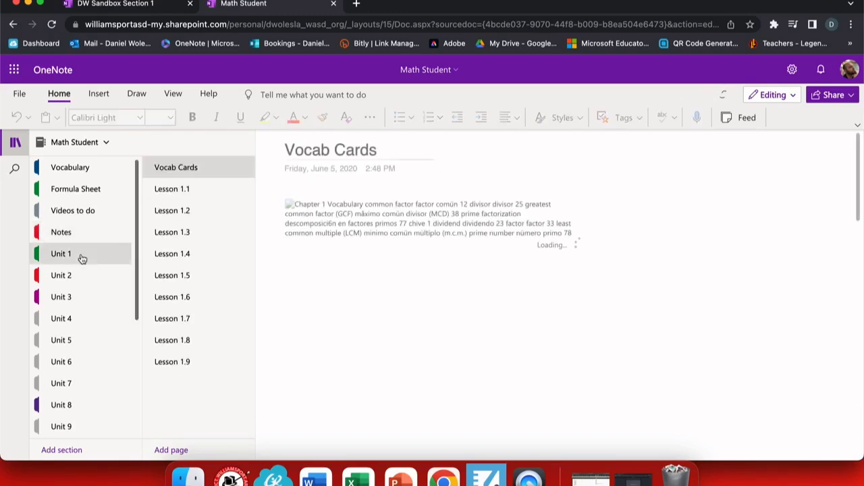
Open Lesson 1.4 and scroll through its Go Math video and greatest-common-factor worksheets.
click(182, 255)
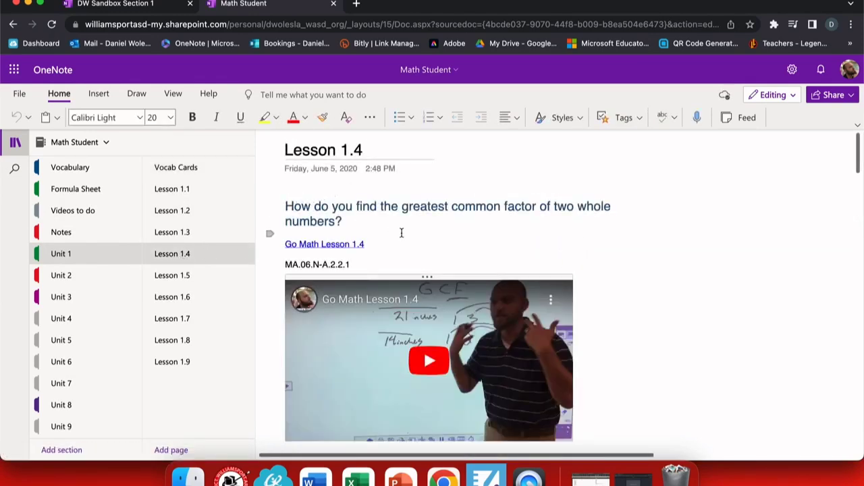
scroll(335, 246, down, 2)
scroll(335, 250, down, 1)
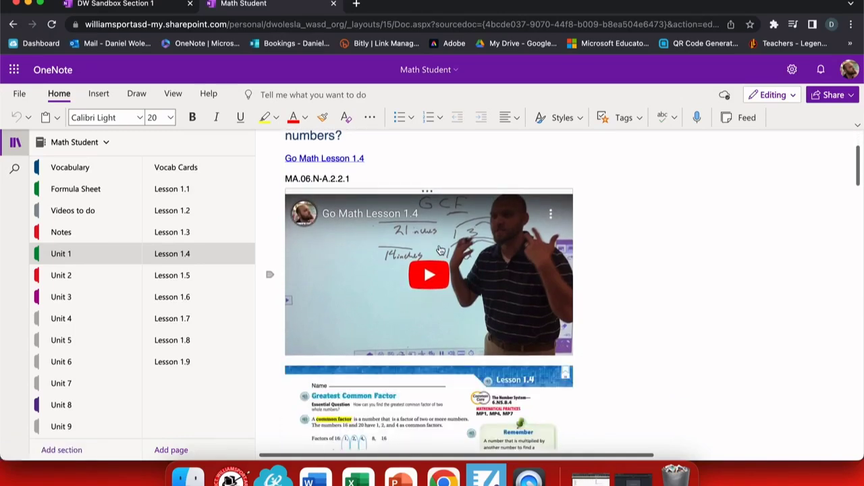
scroll(439, 250, down, 10)
scroll(439, 251, down, 10)
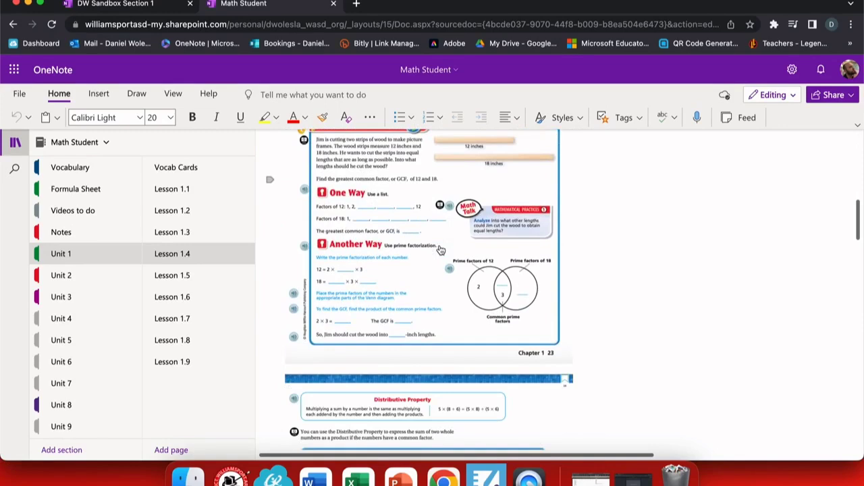
scroll(440, 251, down, 1)
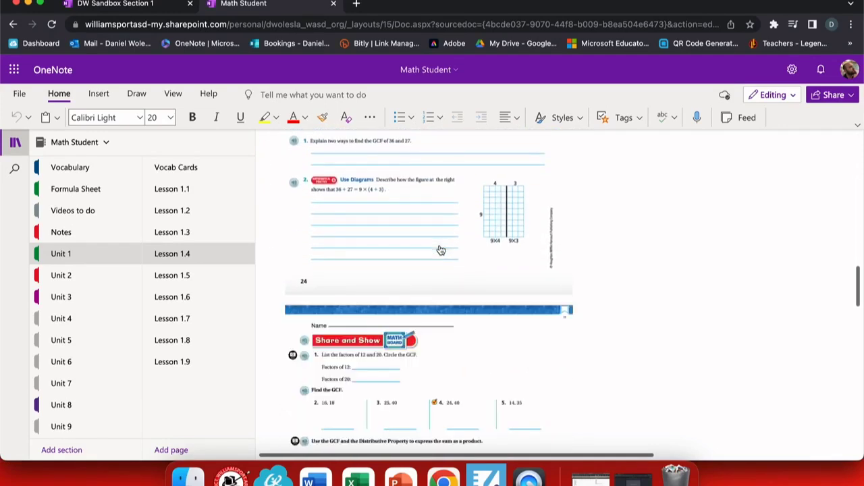